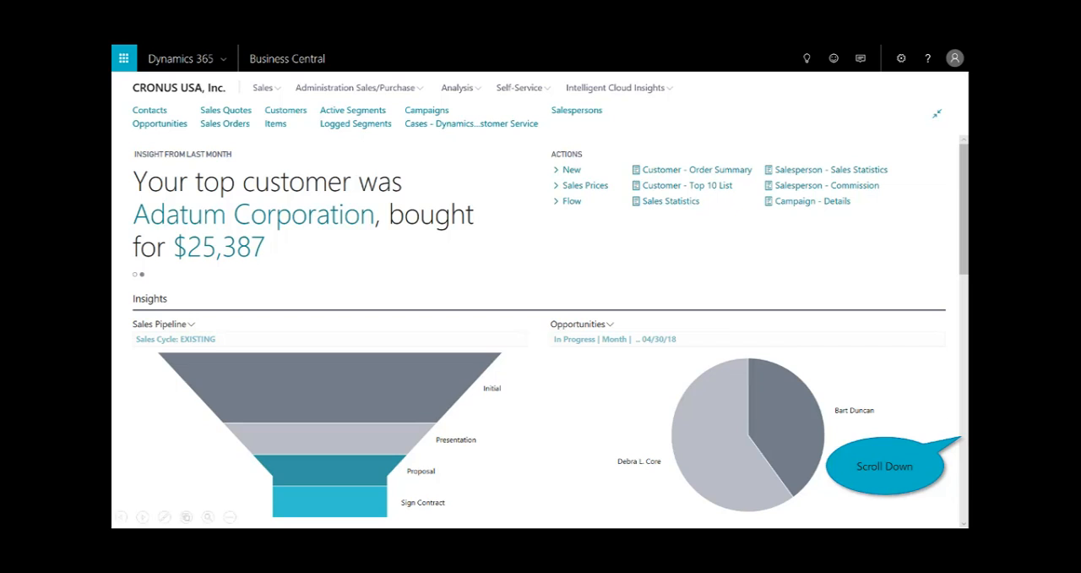
scroll(947, 459, down, 5)
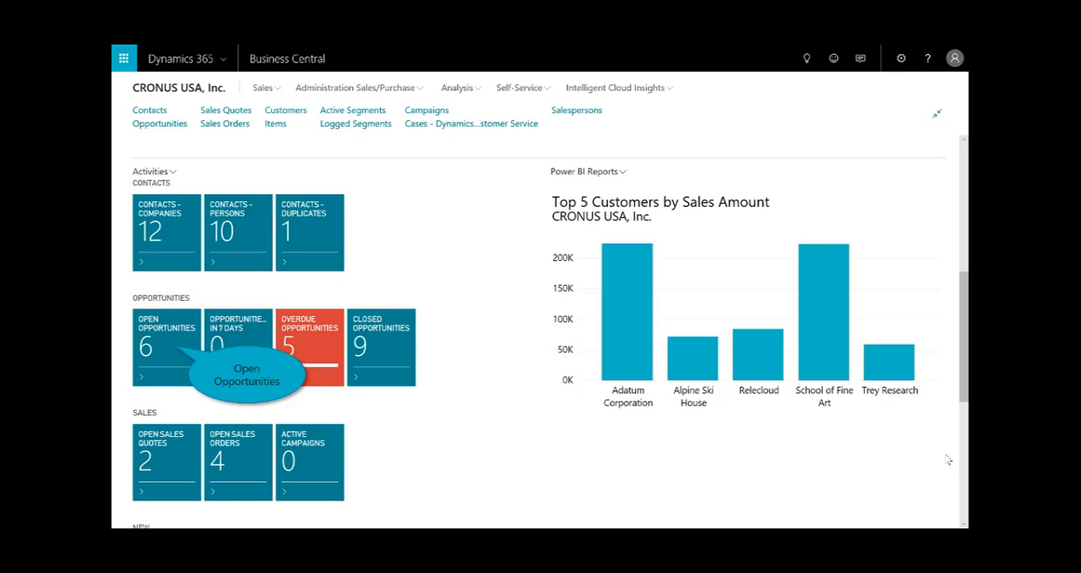
Step: Start a blank opportunity from the Open Opportunities list
click(162, 337)
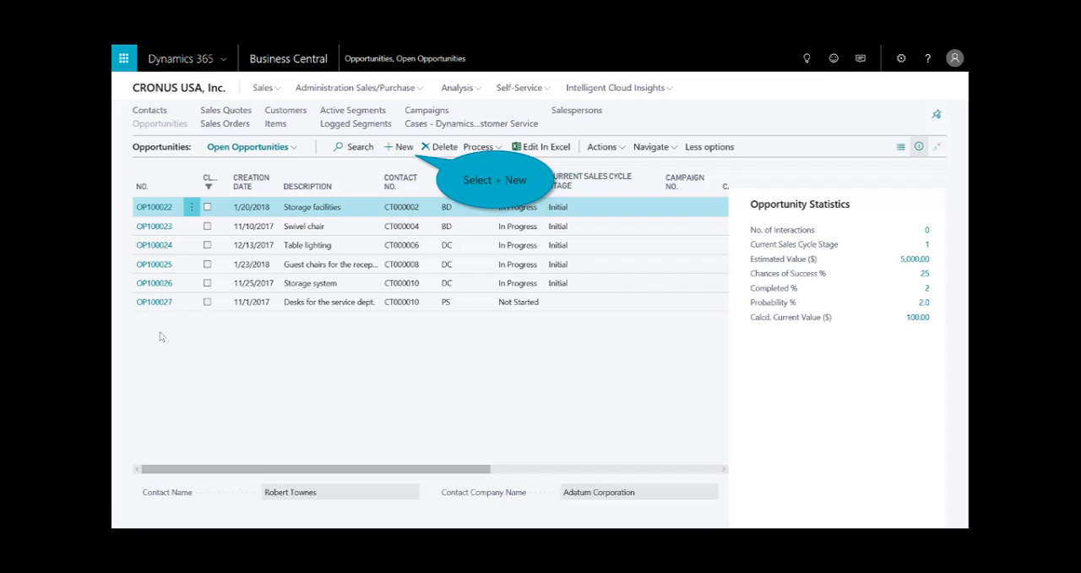
click(401, 147)
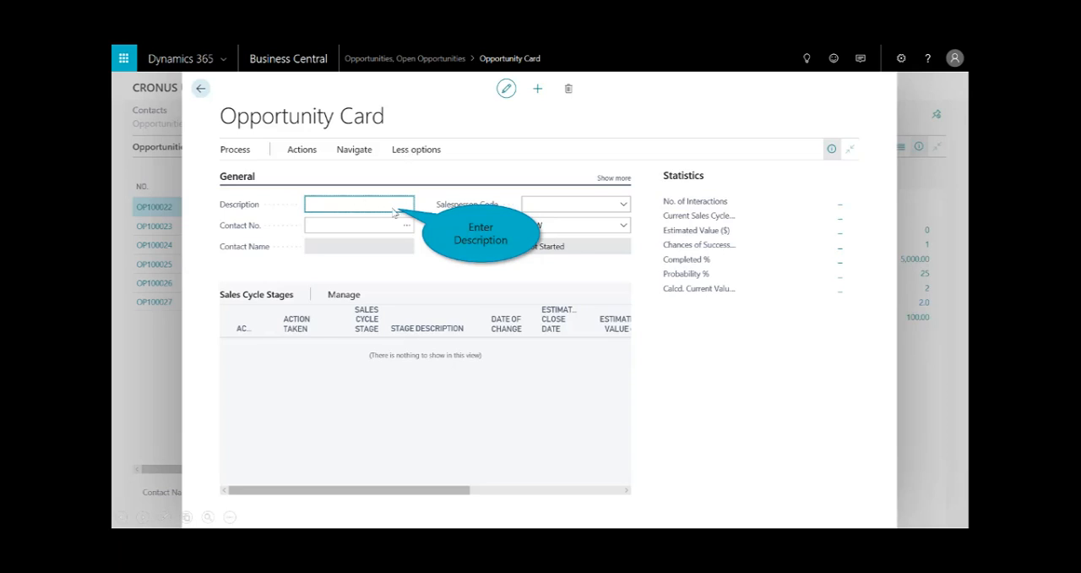
text(New office remodel for Adatum)
Step: Describe the opportunity as 'New office remodel for Adatum', link contact CT000002 and activate its first stage
key(Tab)
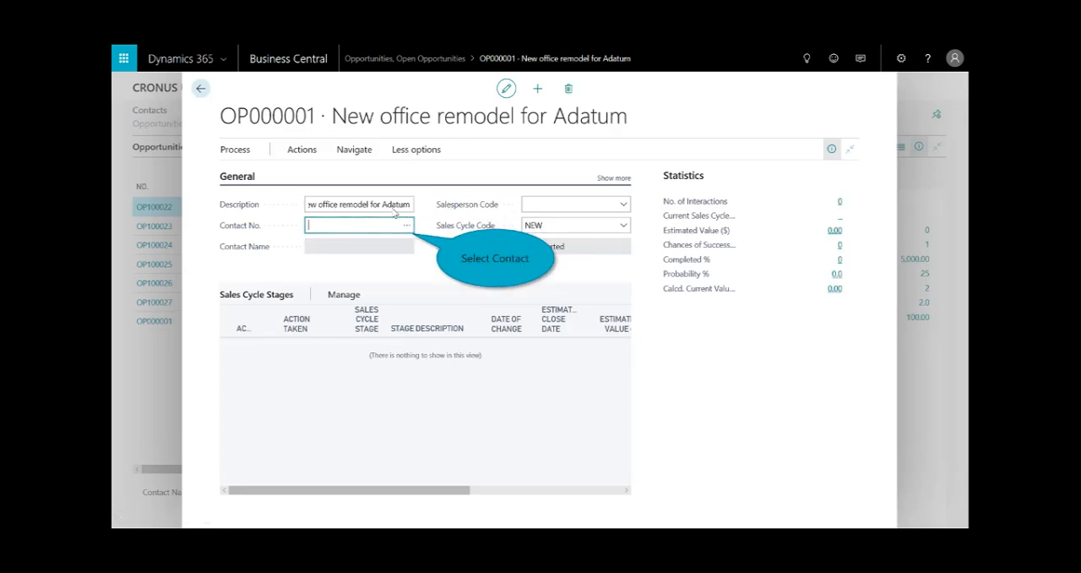
click(407, 225)
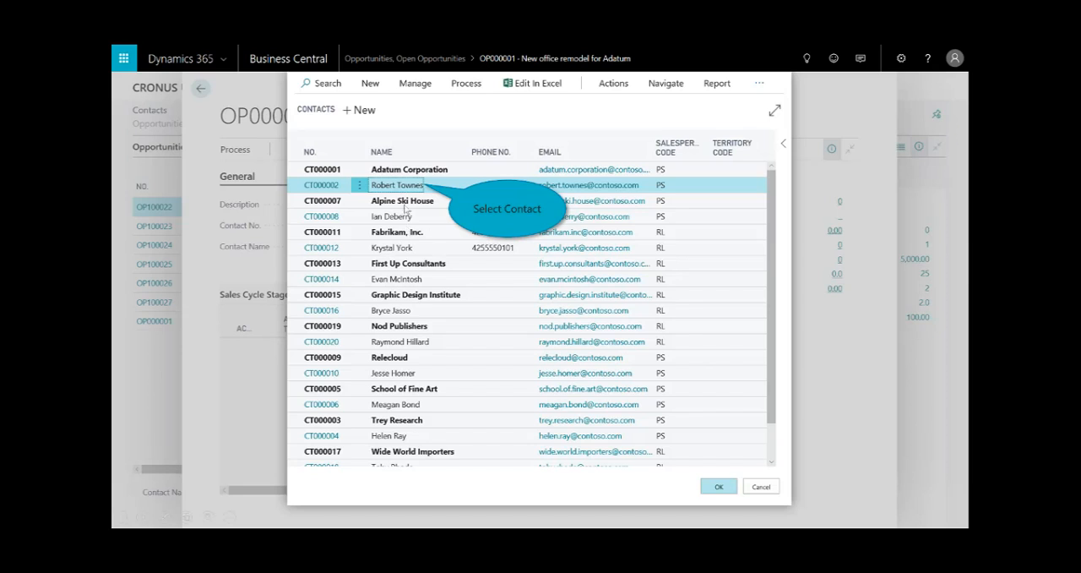
click(719, 488)
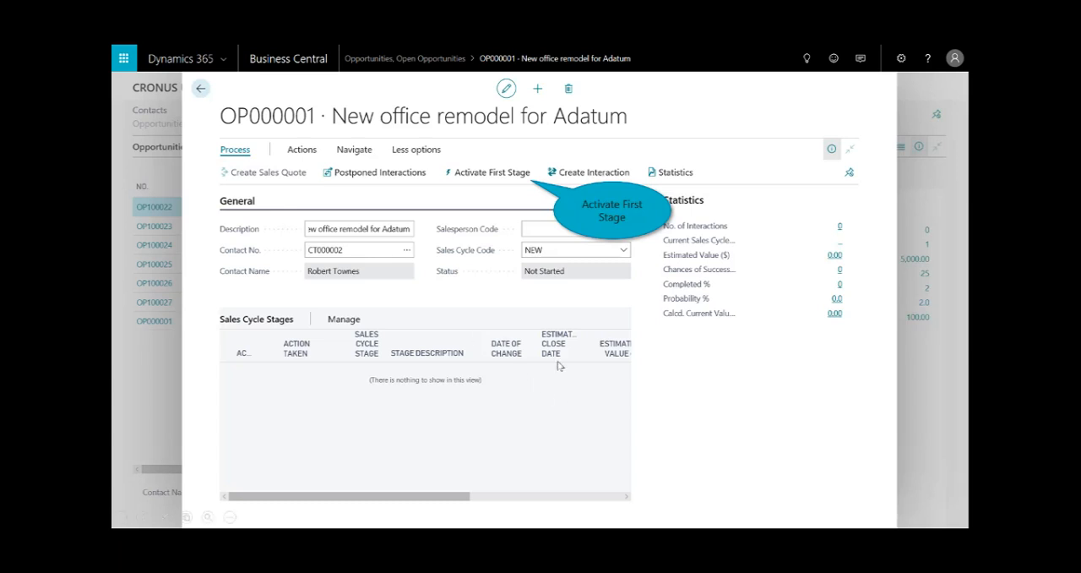
click(509, 178)
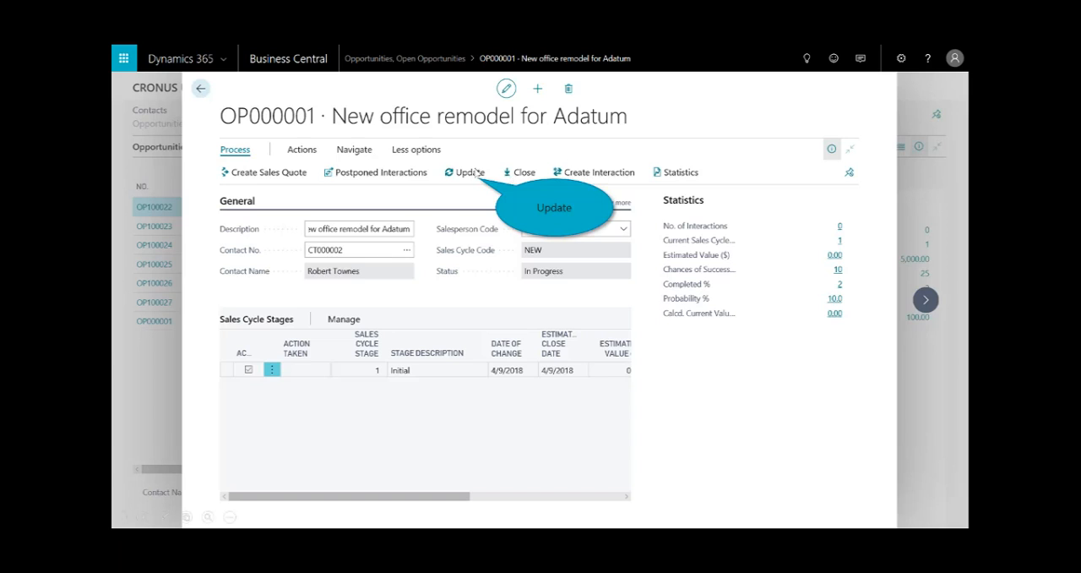
Step: Update OP000001 to stage 2 Qualification with 12,500 estimated value and 25% chance, then begin a sales quote
click(476, 172)
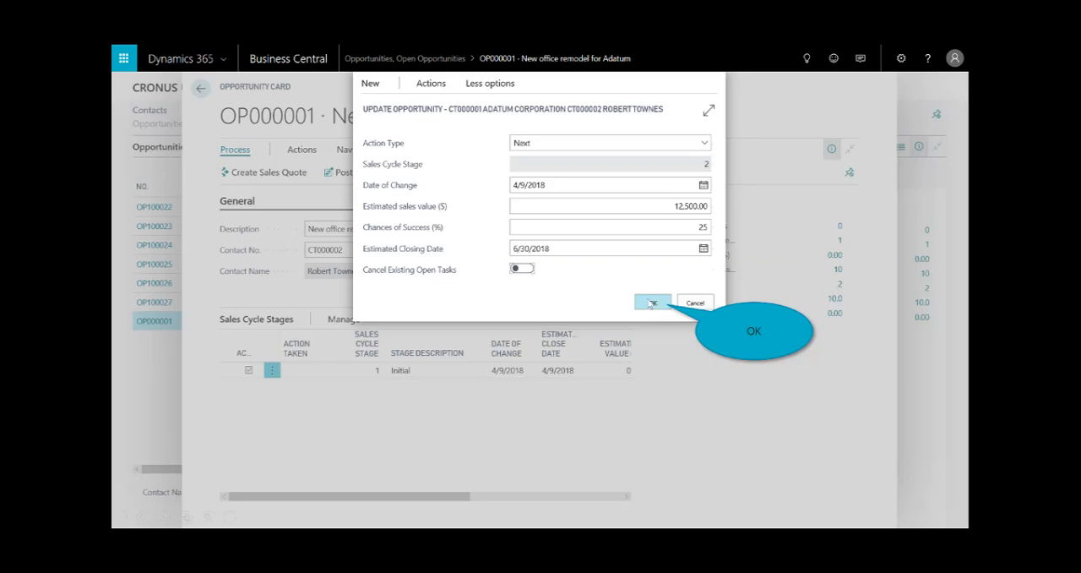
click(651, 304)
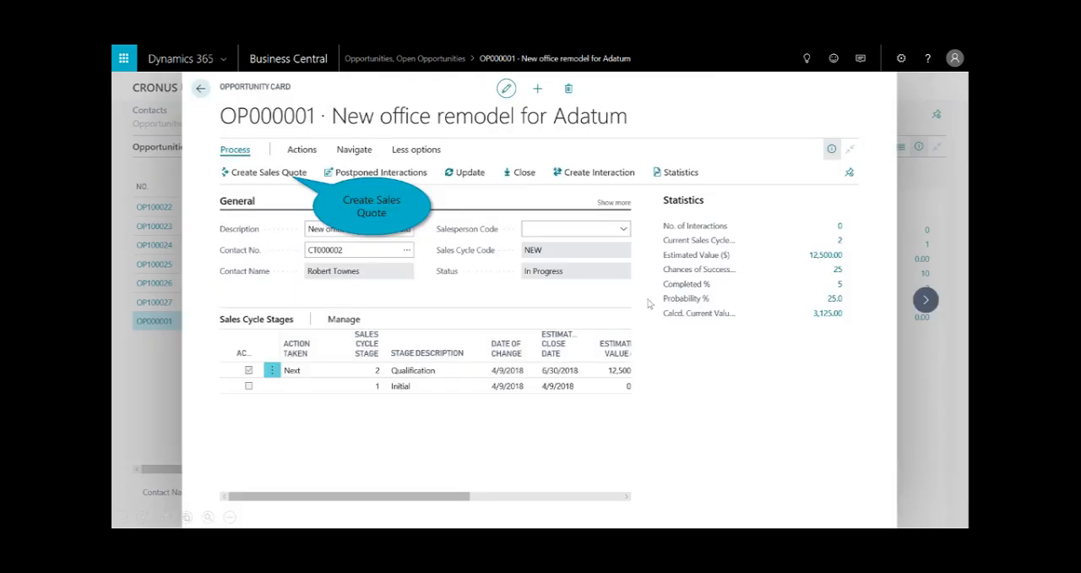
click(273, 174)
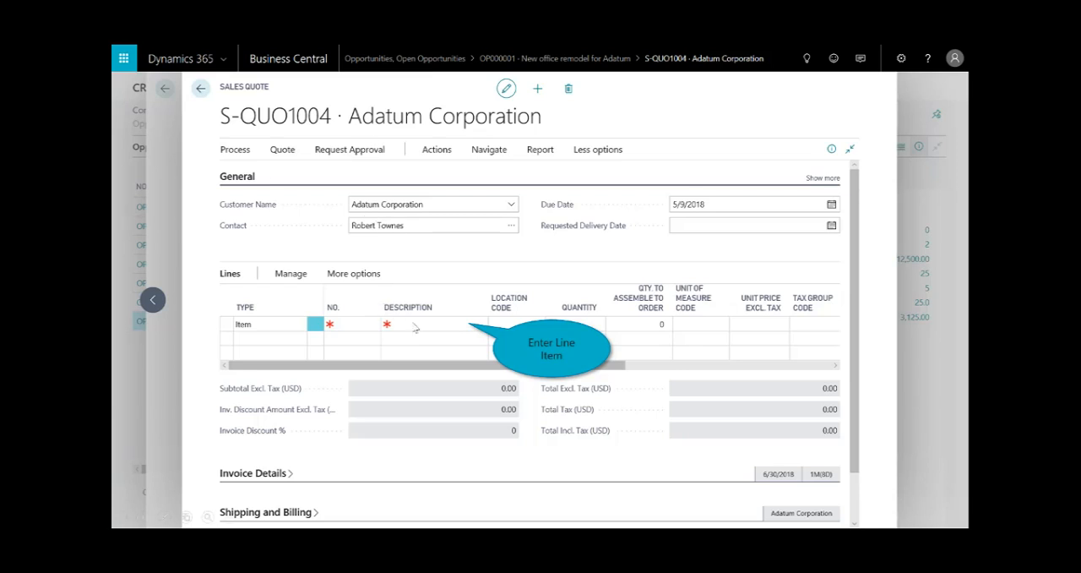
Step: Add quote lines for one 1896-S ATHENS Desk and one 1900-S PARIS Guest Chair, black
click(471, 327)
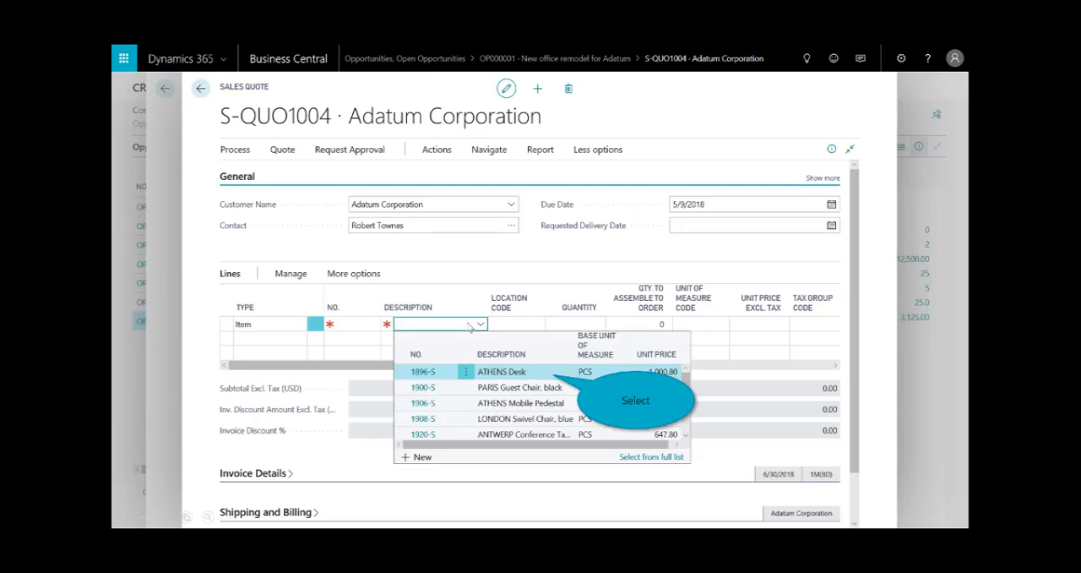
click(546, 378)
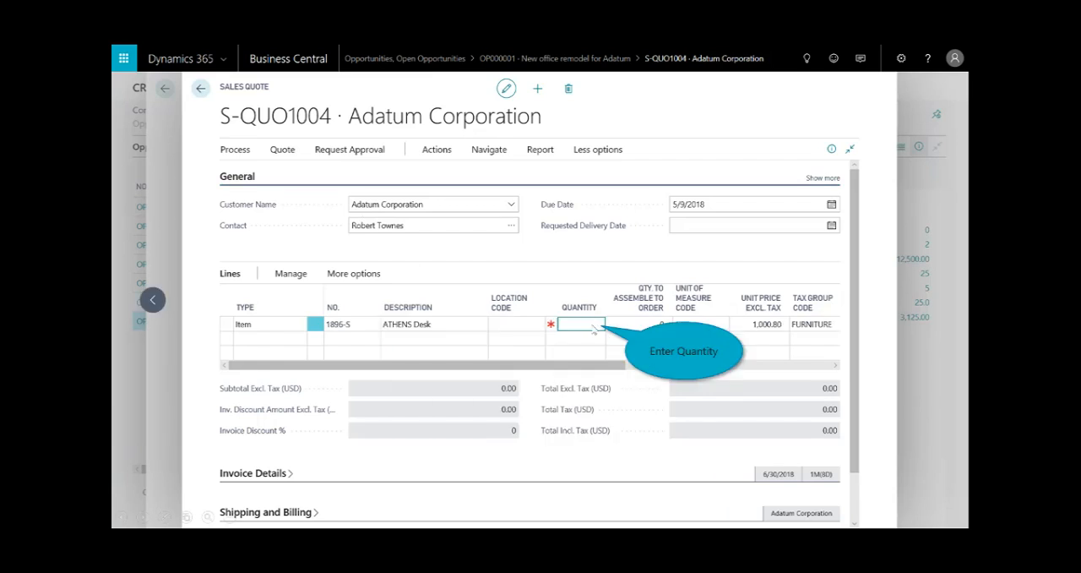
text(1)
key(Tab)
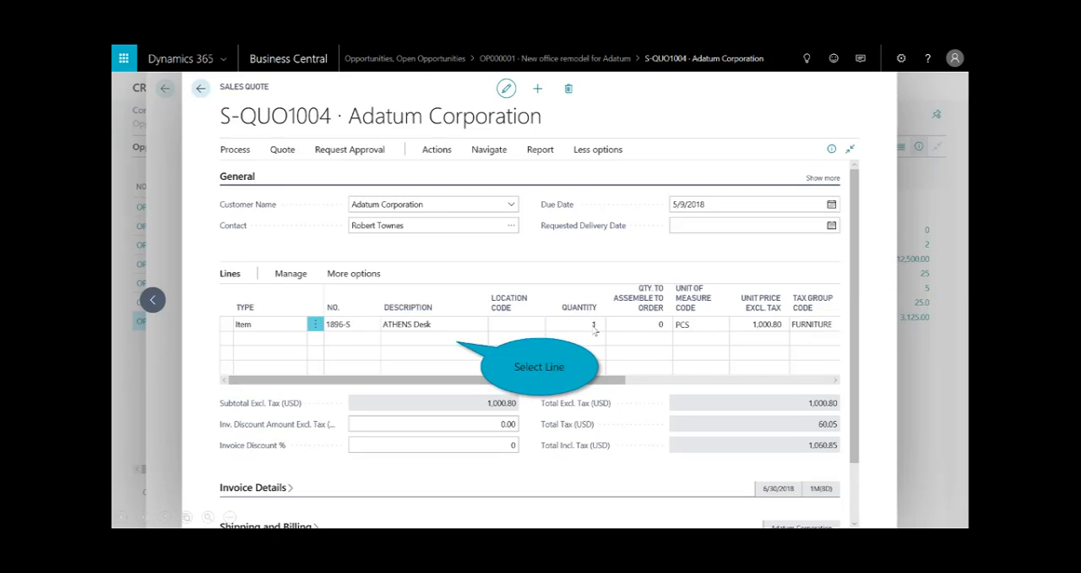
click(433, 347)
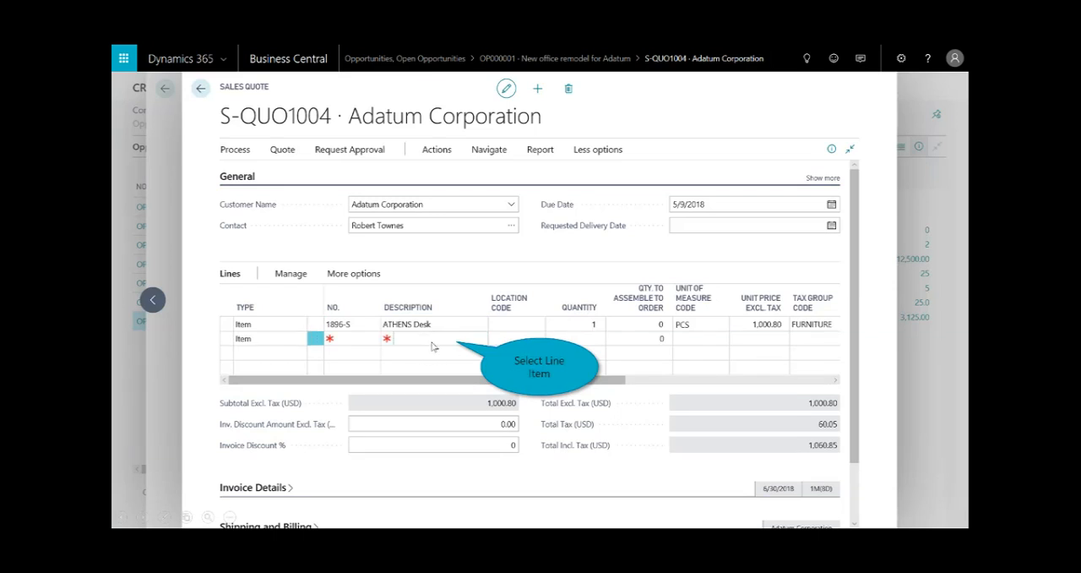
click(433, 347)
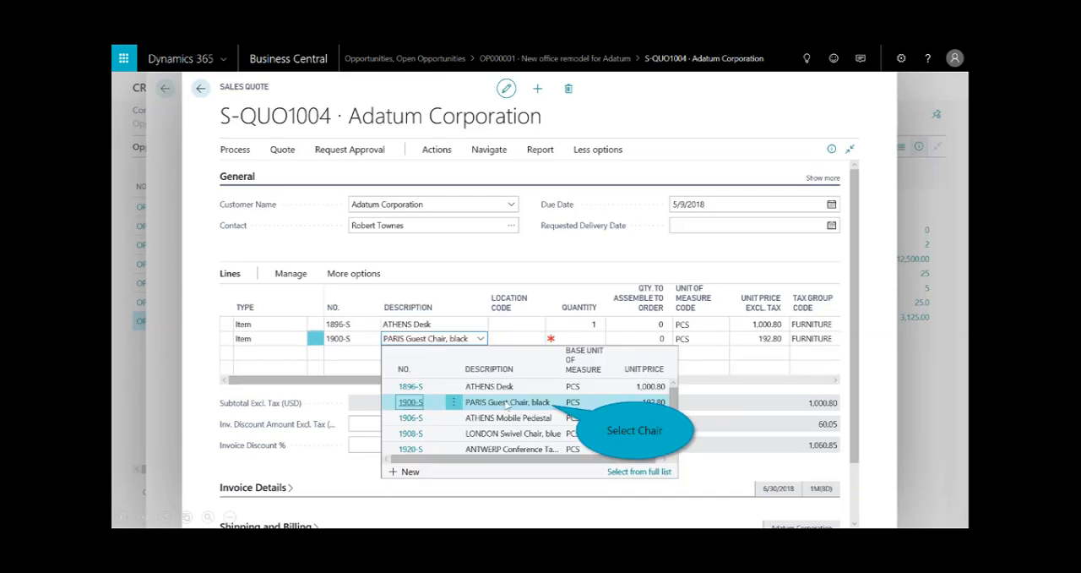
click(505, 402)
text(1)
key(Tab)
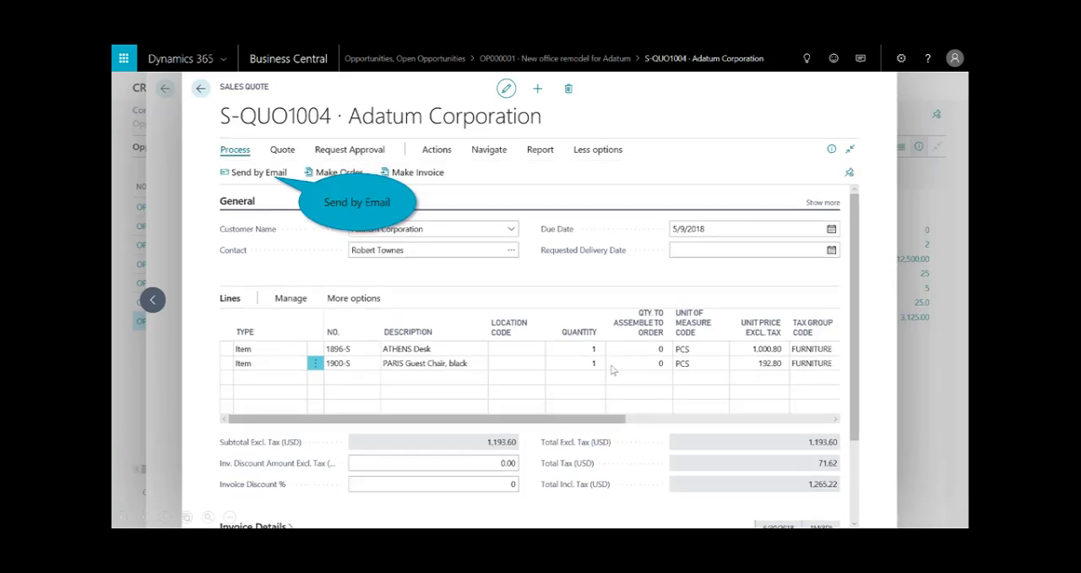
Step: Send quote S-QUO1004 to Adatum Corporation by email via Process > Send by Email
click(264, 174)
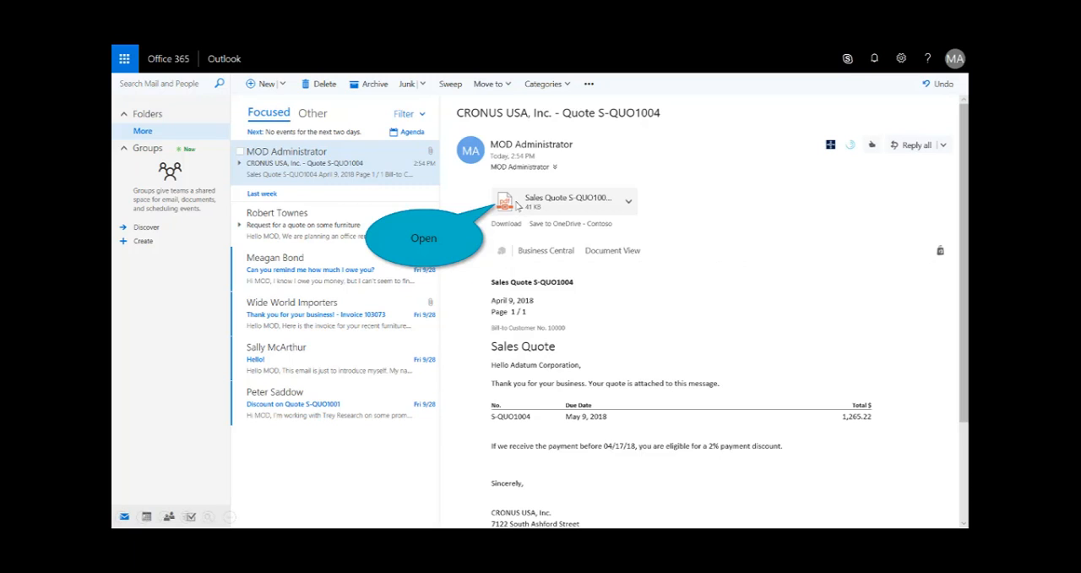
Step: Preview the attached S-QUO1004 PDF in Outlook and close the email back to the Business Central home
click(536, 205)
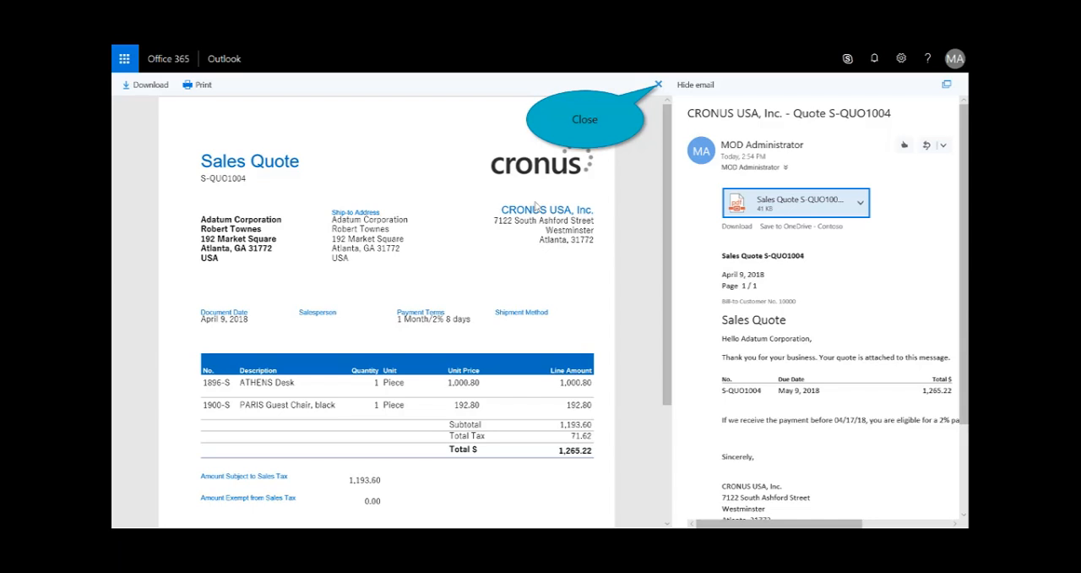
click(658, 85)
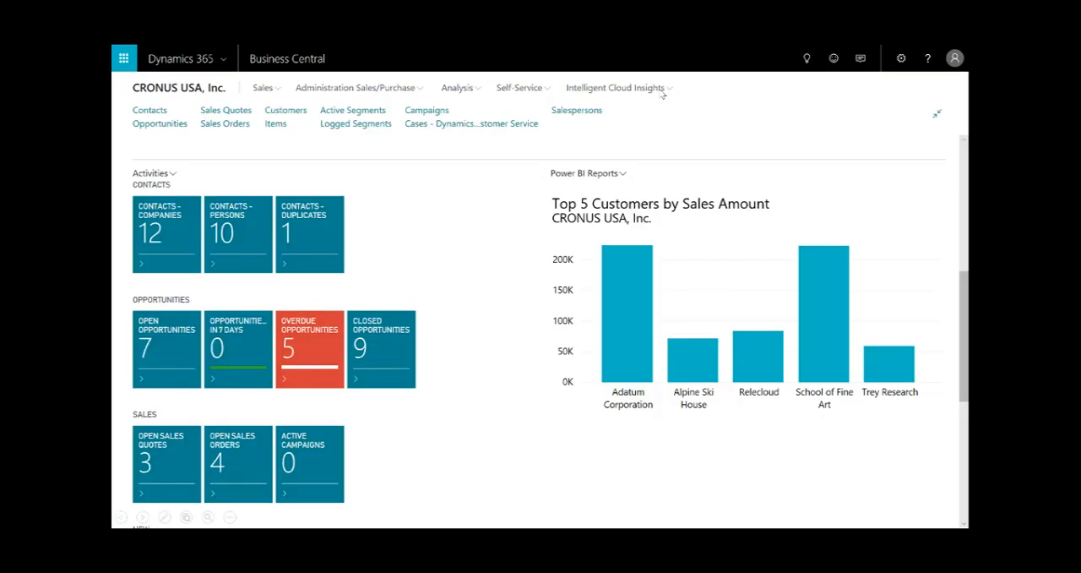